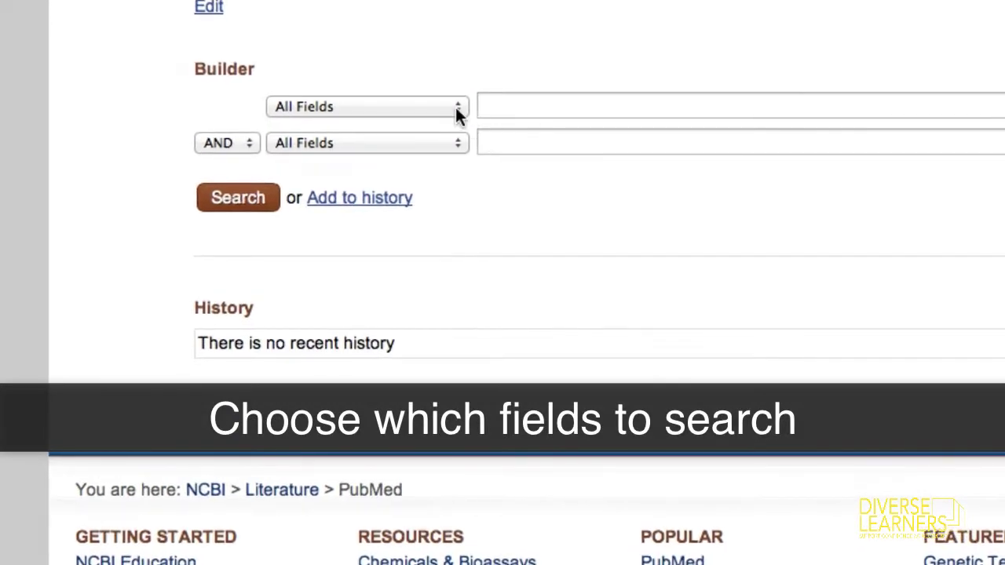
- Open the advanced search builder and enter the author's surname as an Author term in the first row
click(455, 106)
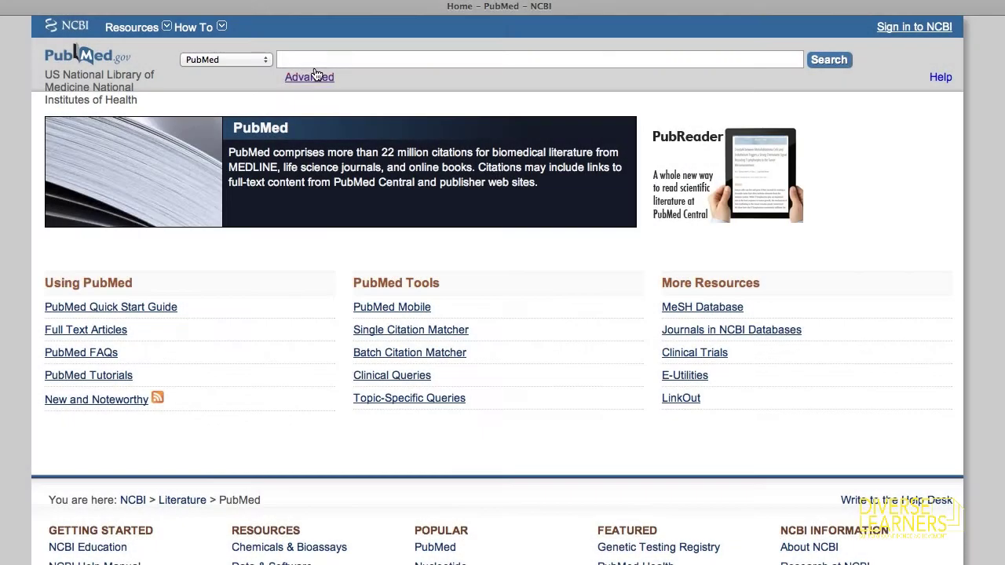
click(311, 77)
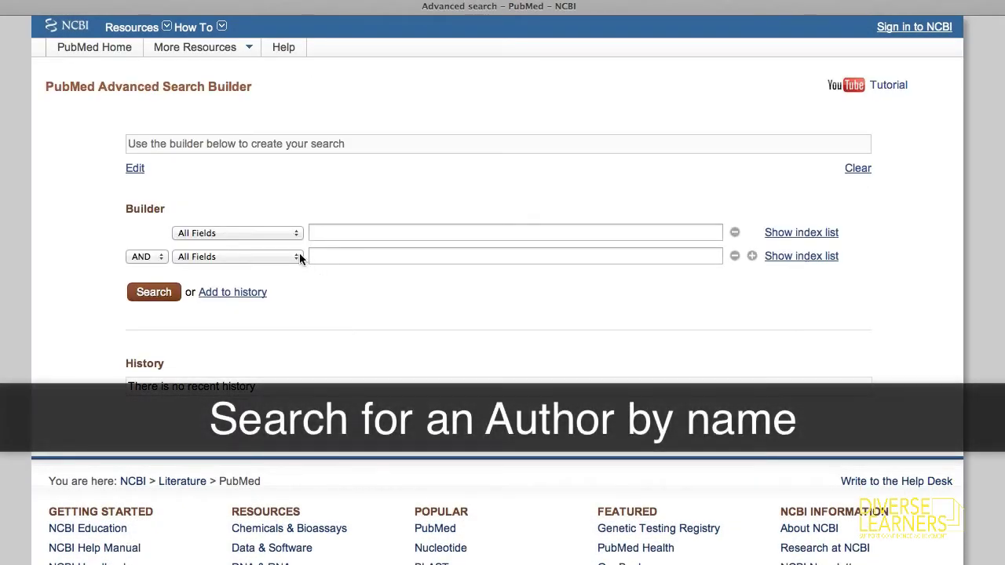
click(287, 233)
click(283, 241)
click(332, 232)
text(cleland)
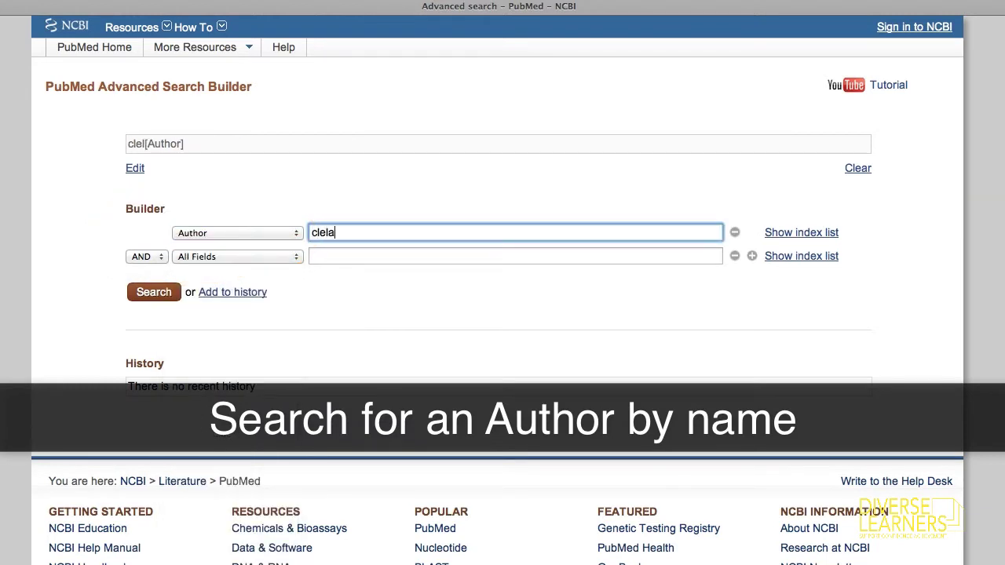
- Run the author search and find the author's surname within the results page
click(276, 332)
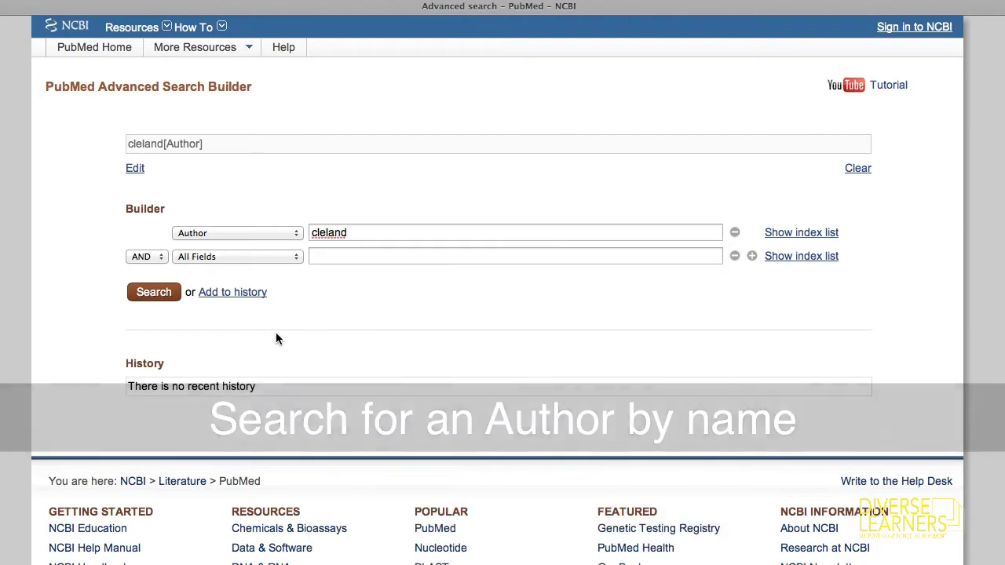
click(160, 295)
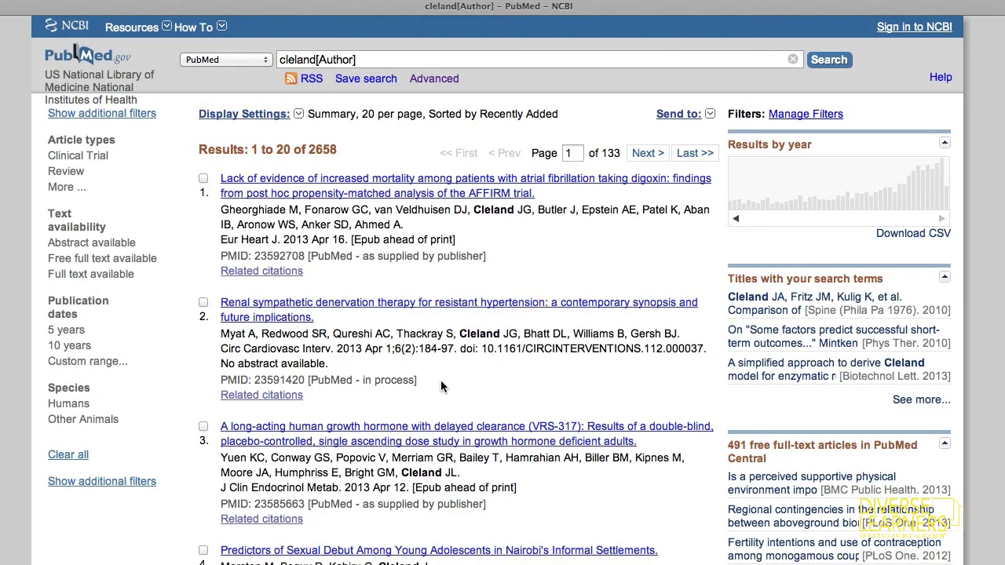
key(super+f)
text(cleland)
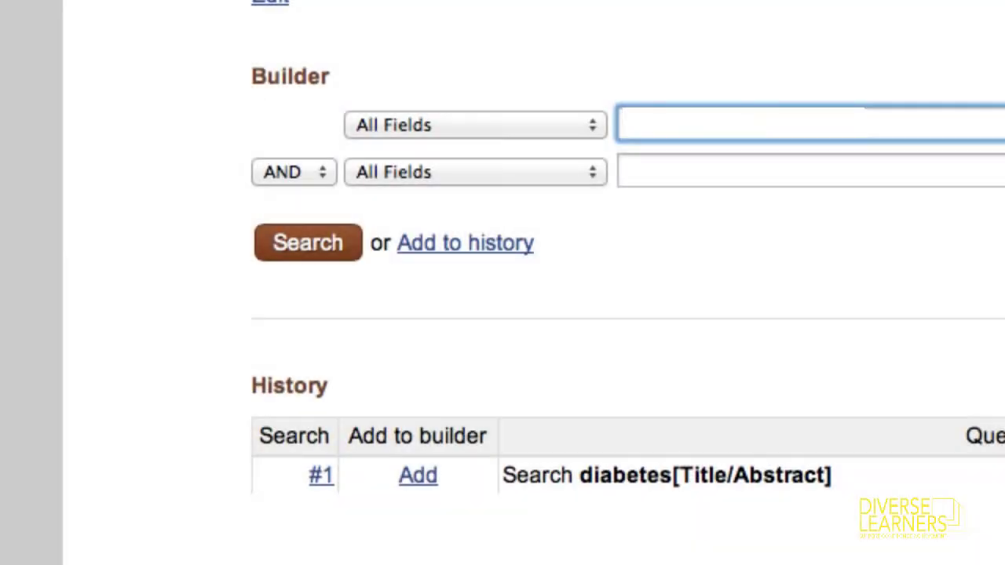
- Set the first builder row to Title/Abstract with the term diabetes
click(590, 126)
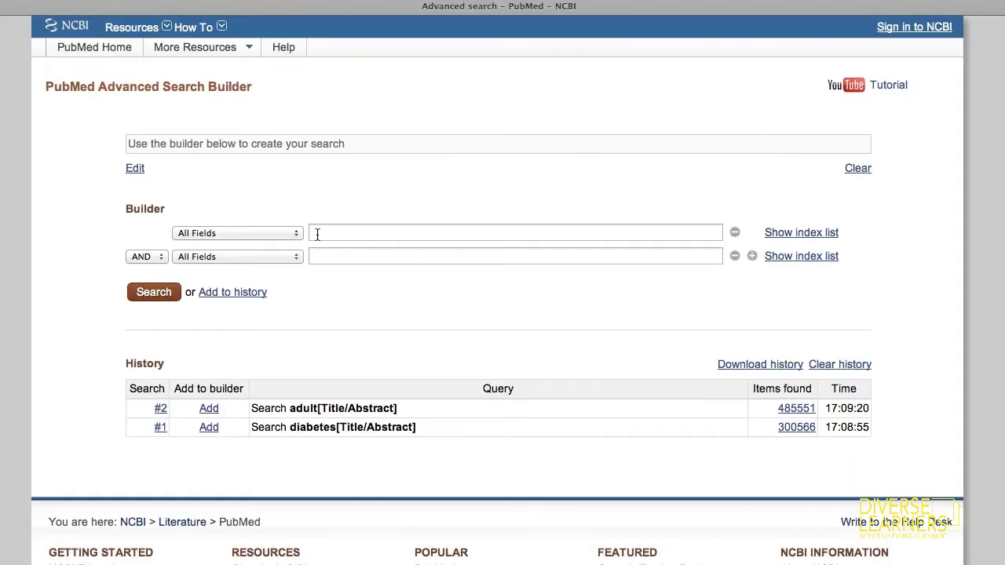
click(317, 233)
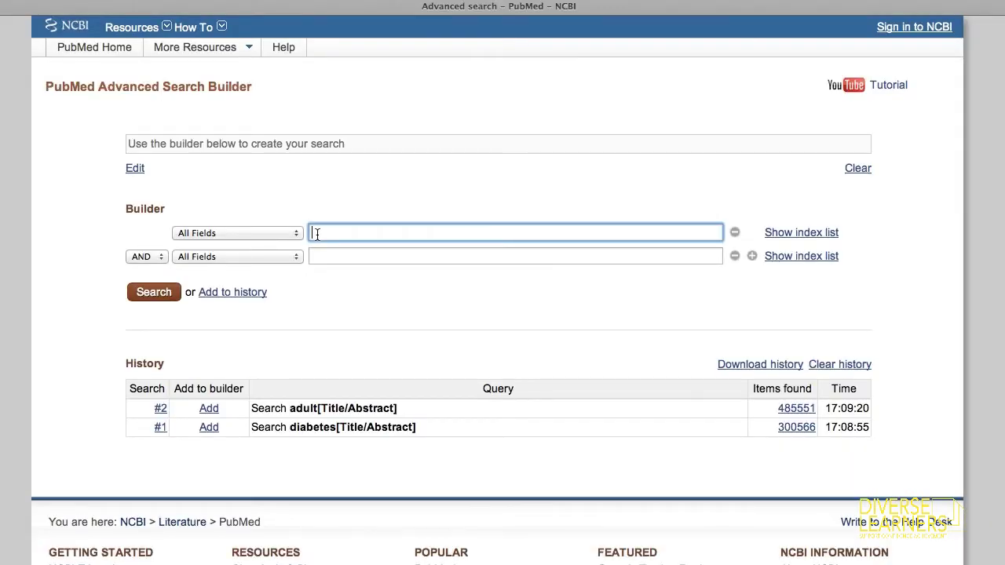
click(298, 233)
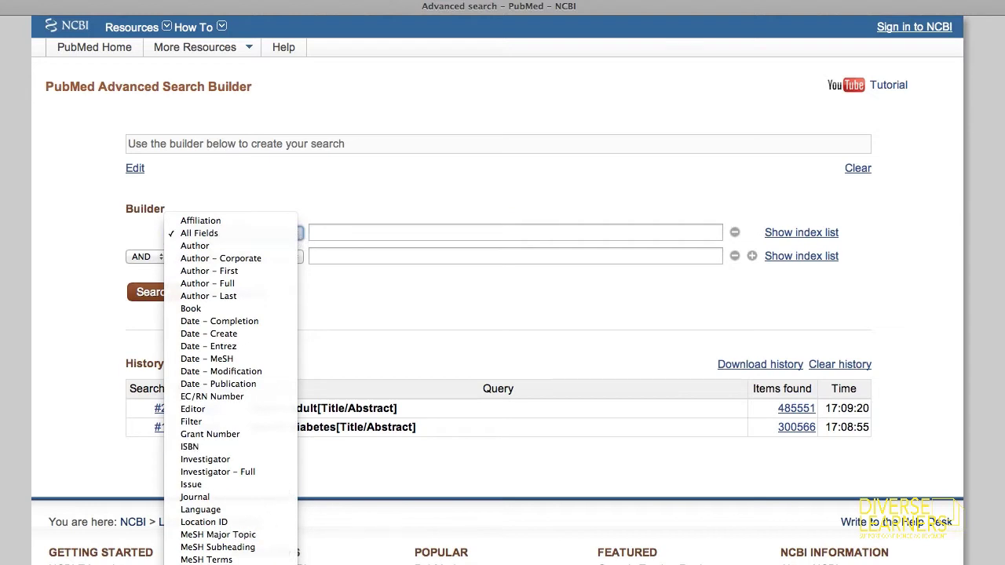
click(236, 541)
click(338, 232)
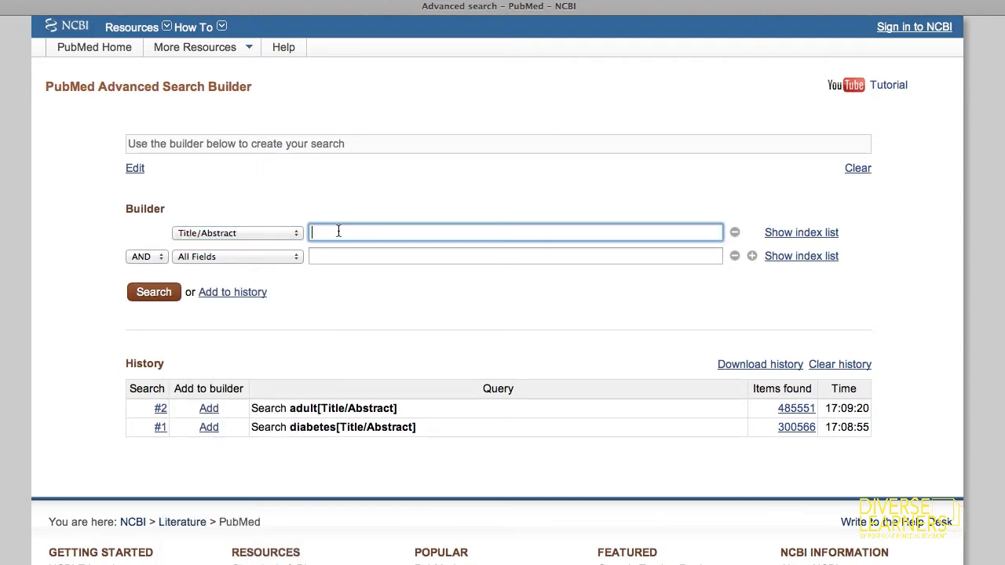
text(diabetes)
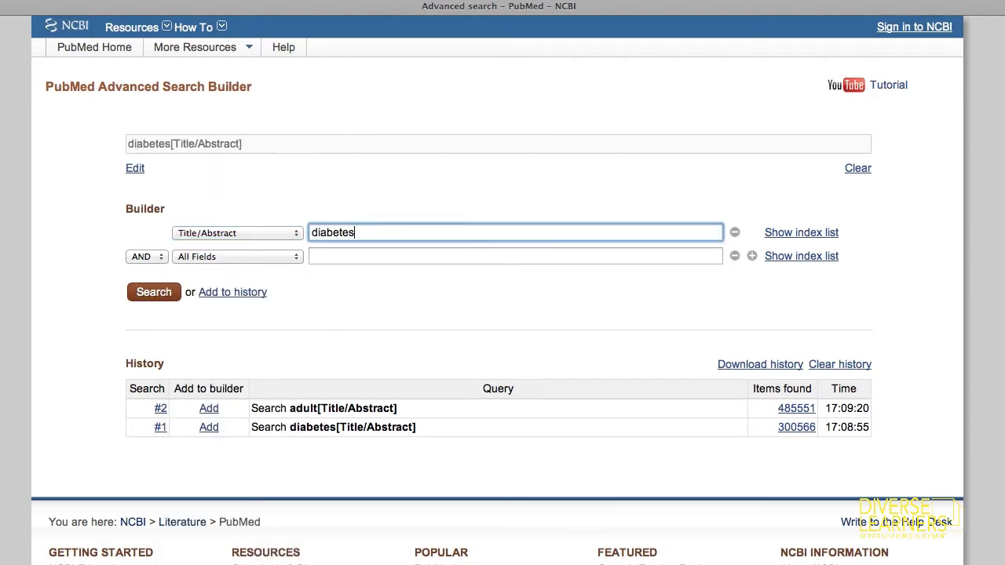
- Add adult as a second Title/Abstract term, combine it with the diabetes term using OR, and run the search
click(338, 255)
text(adult)
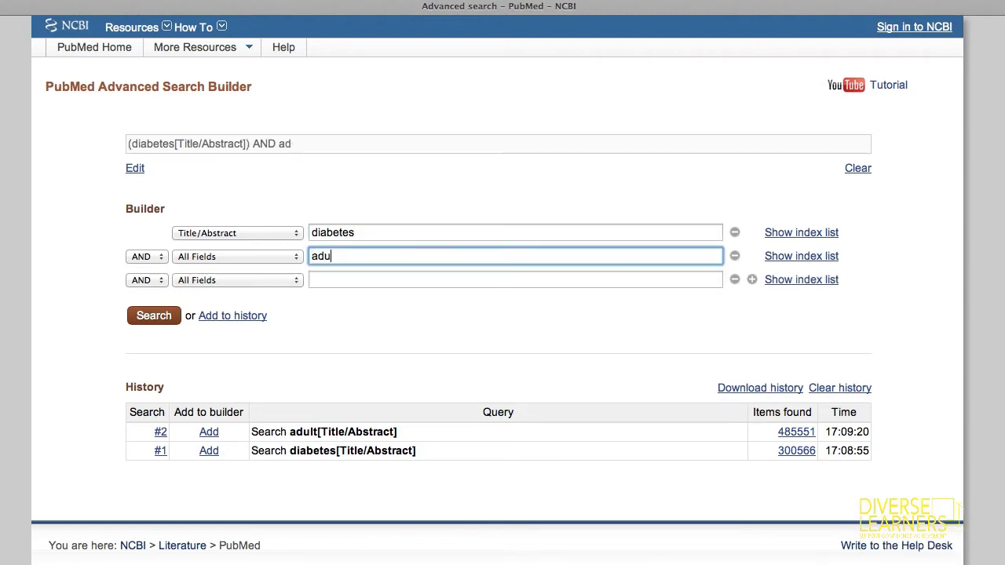
click(285, 256)
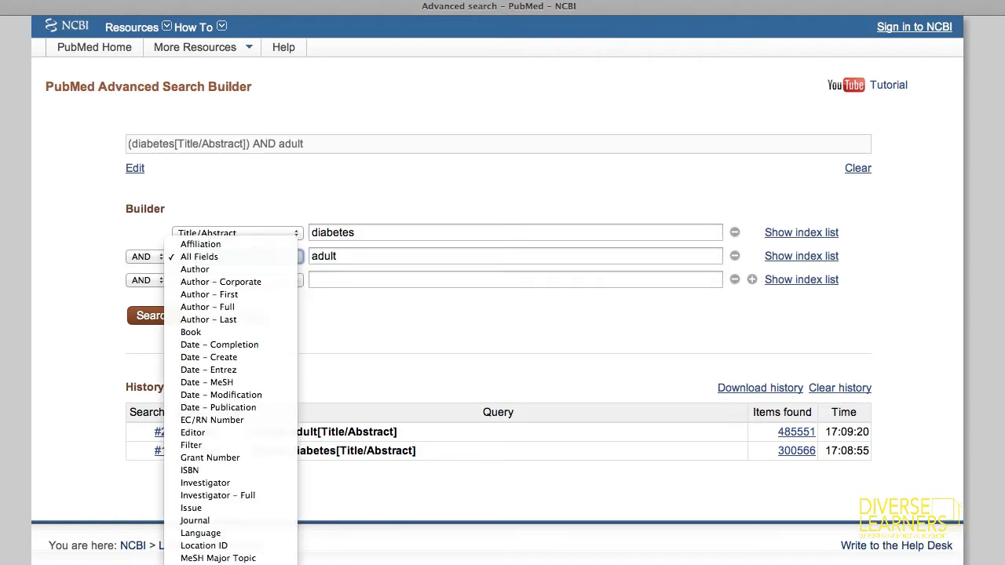
click(235, 541)
click(216, 240)
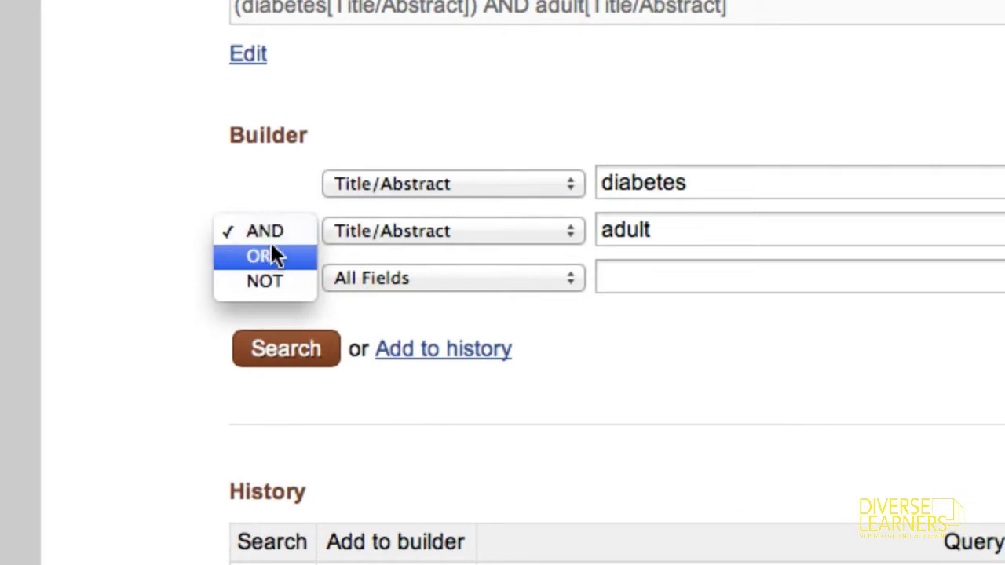
click(212, 257)
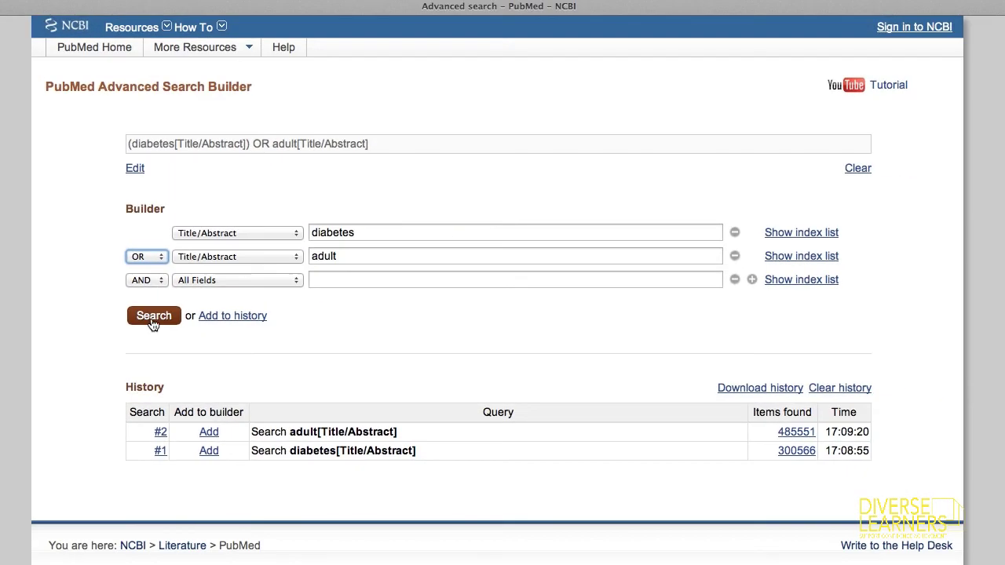
click(154, 324)
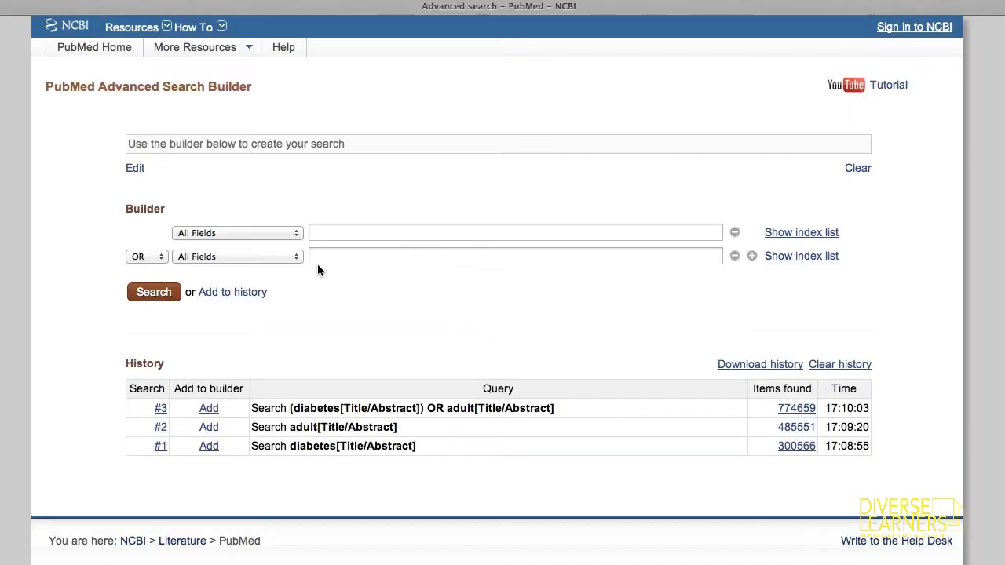
- Enter diabetes and adult as Title/Abstract terms in the first two rows of the empty search builder
click(292, 234)
click(355, 232)
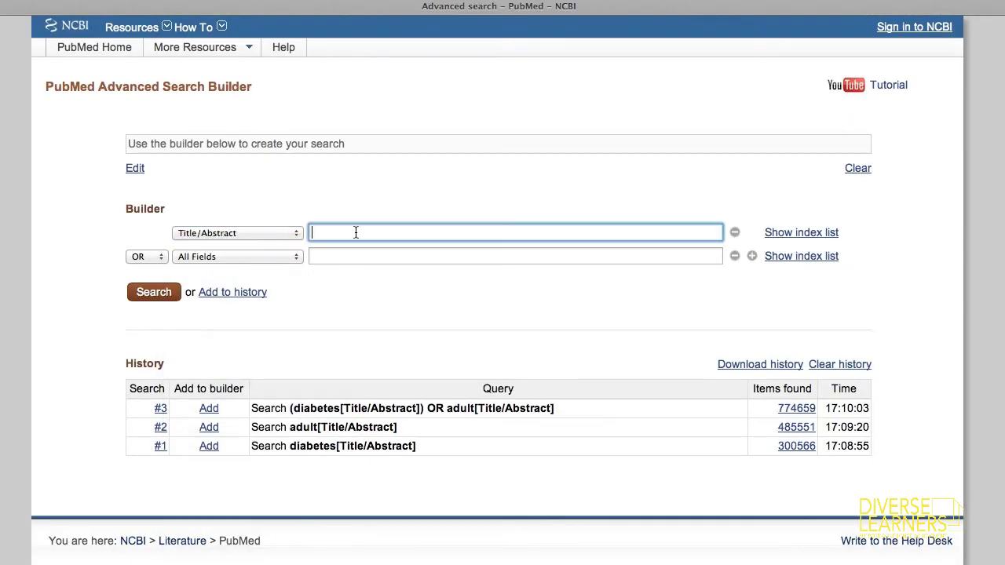
text(diabetes)
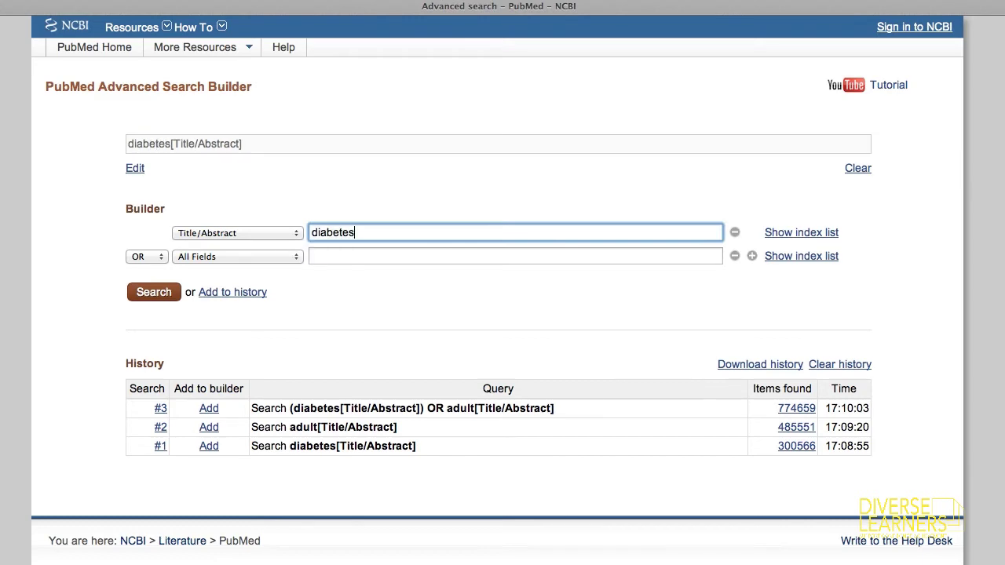
click(287, 258)
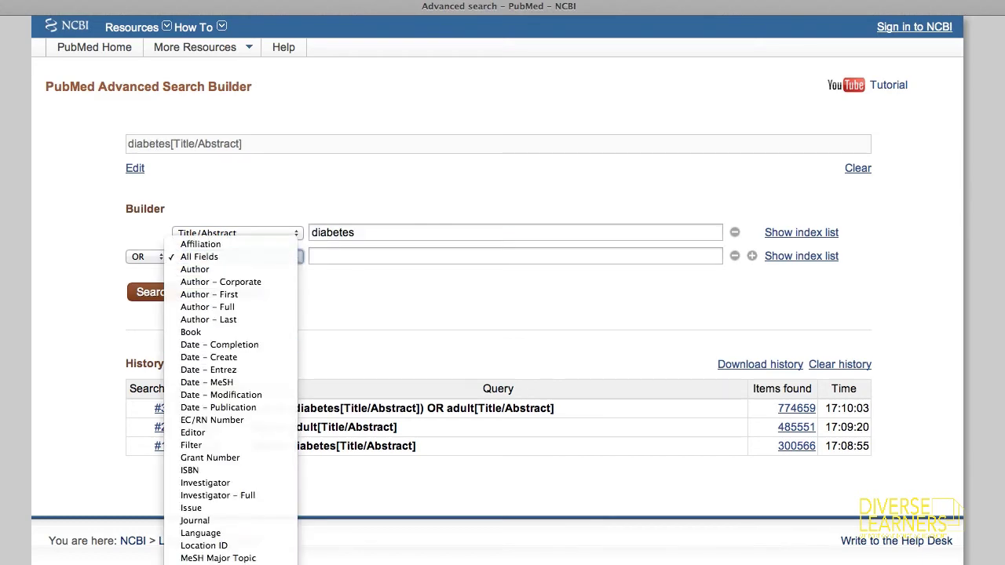
click(236, 257)
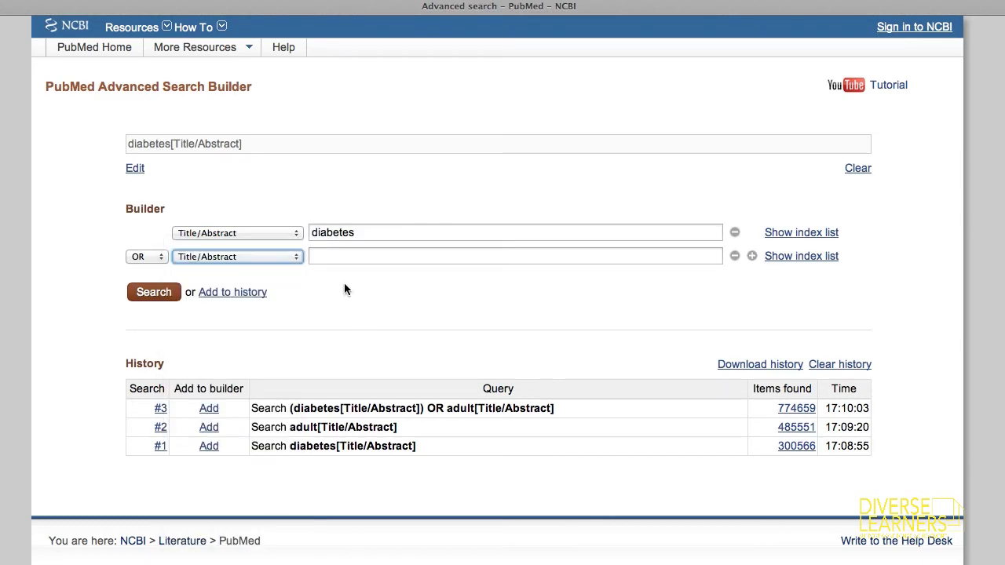
click(355, 256)
text(adult)
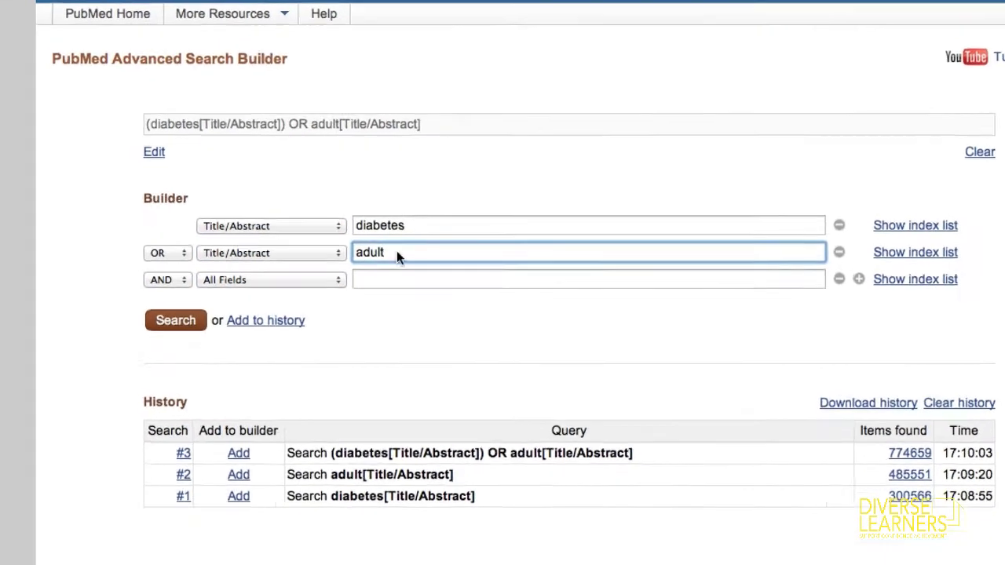
- Combine the diabetes and adult terms with AND and run the search
click(162, 254)
click(162, 241)
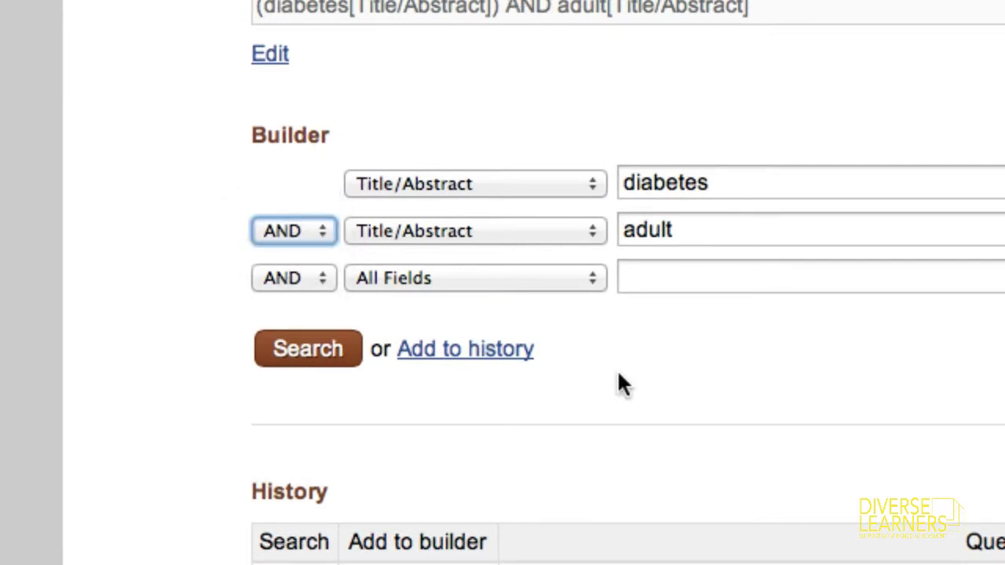
click(310, 353)
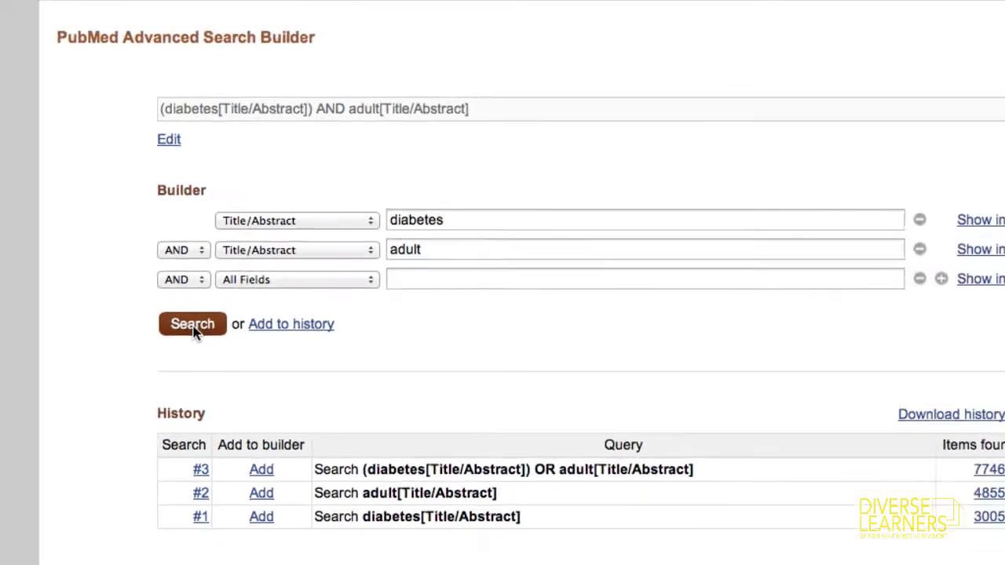
click(193, 325)
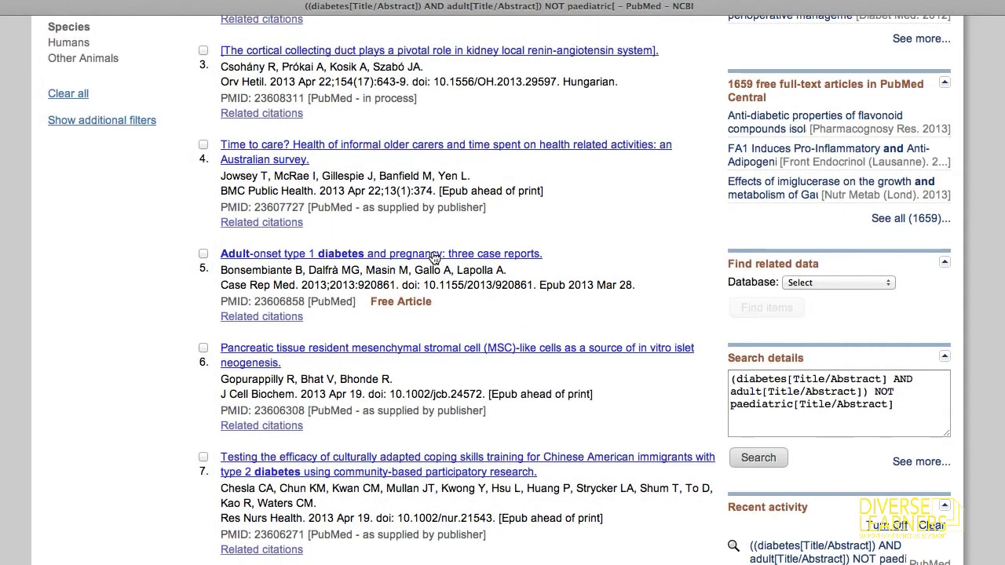
- Open the article "Adult-onset type 1 diabetes and pregnancy: three case reports" and find the word adult on its page
click(433, 256)
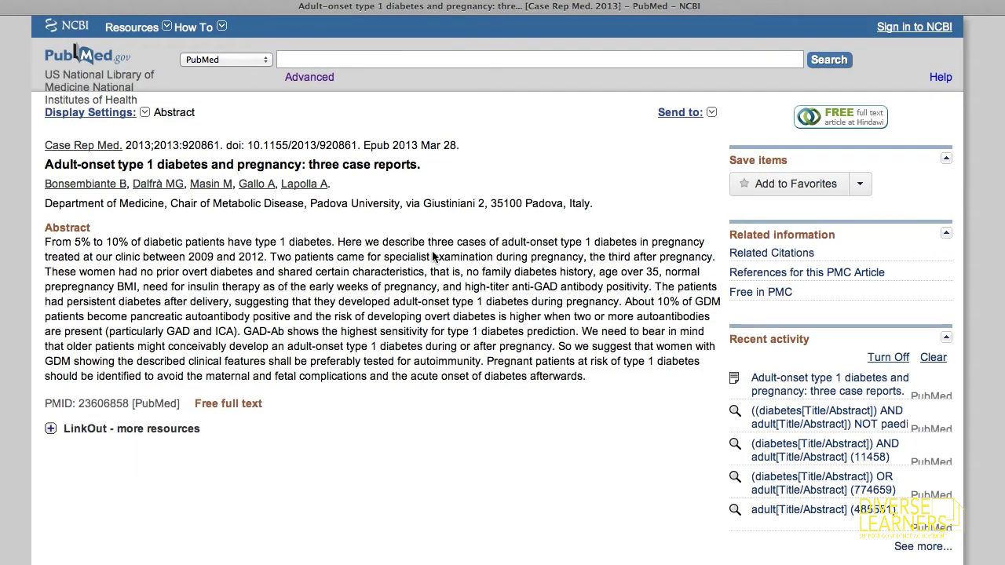
key(super+f)
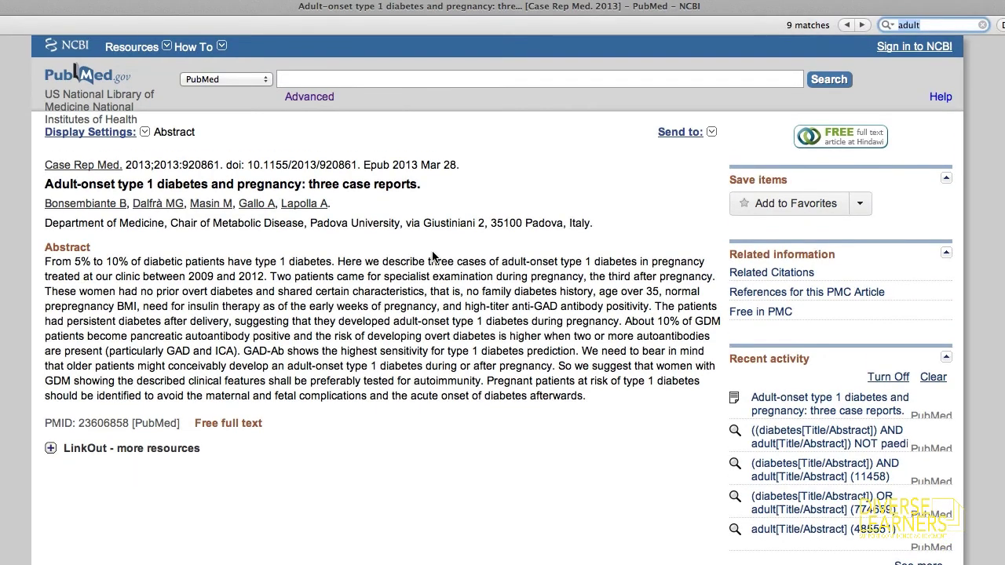
text(adult)
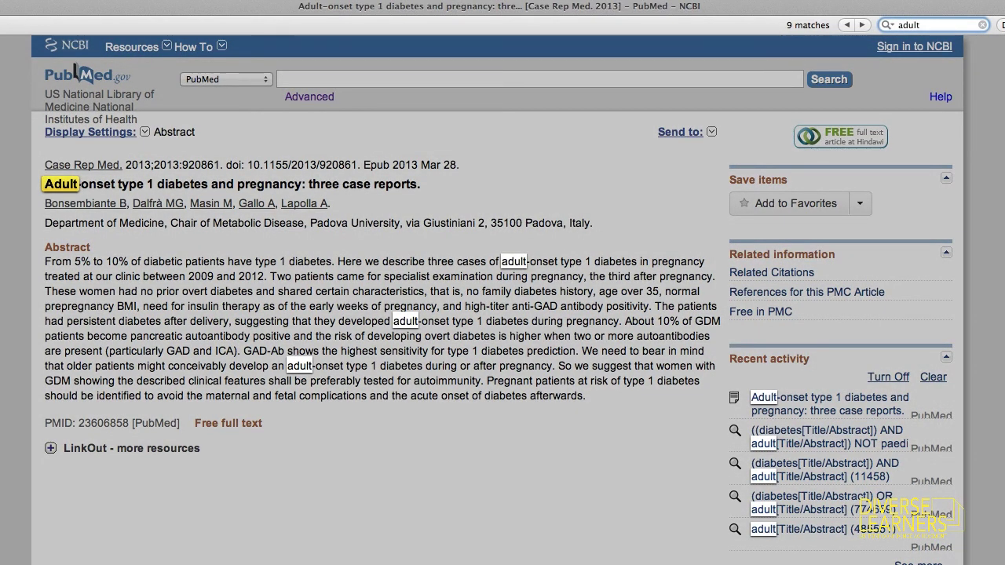
- Replace the find-in-page term with diabetes to locate that word in the article's abstract
key(BackSpace)
key(BackSpace)
key(BackSpace)
key(BackSpace)
key(BackSpace)
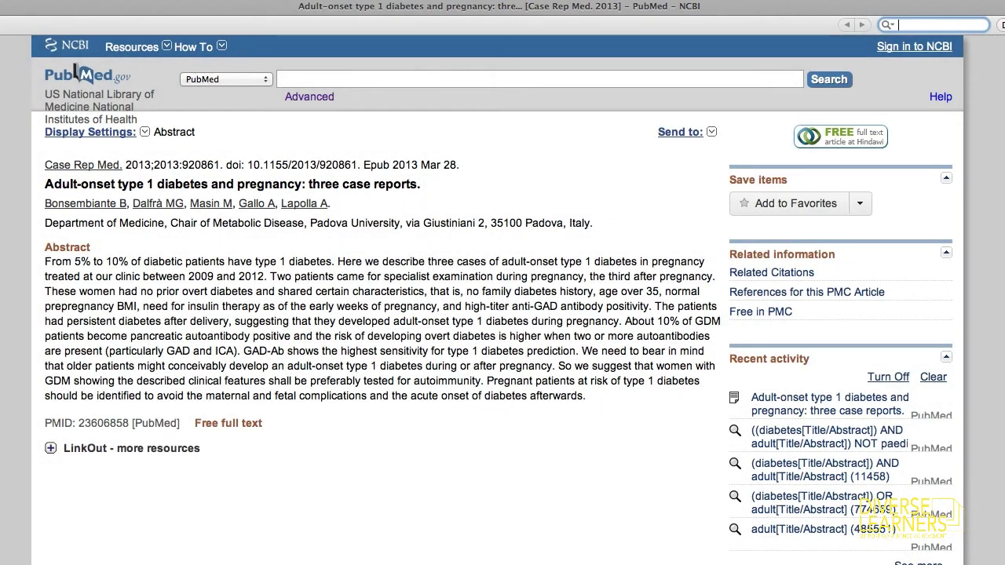
text(diabetes)
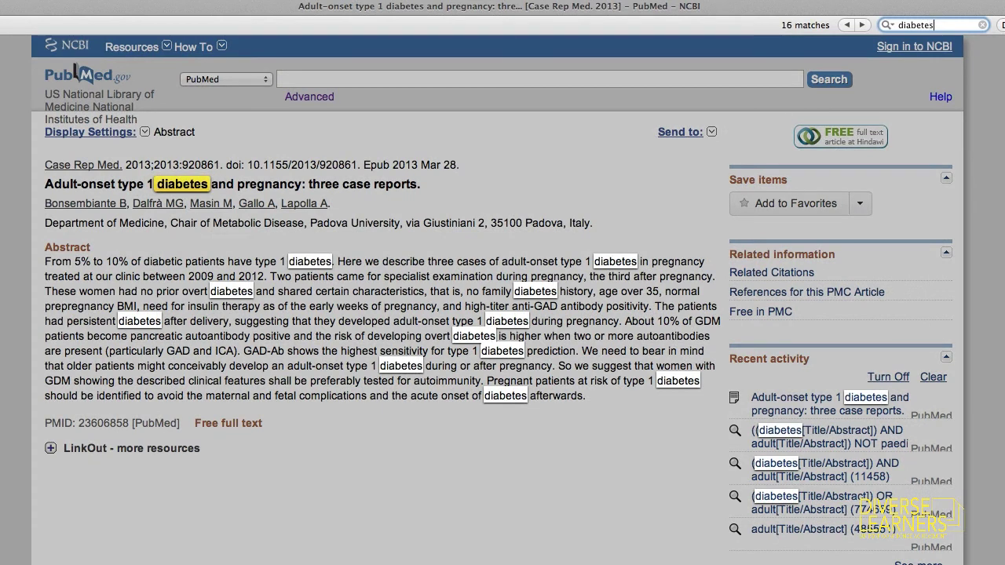